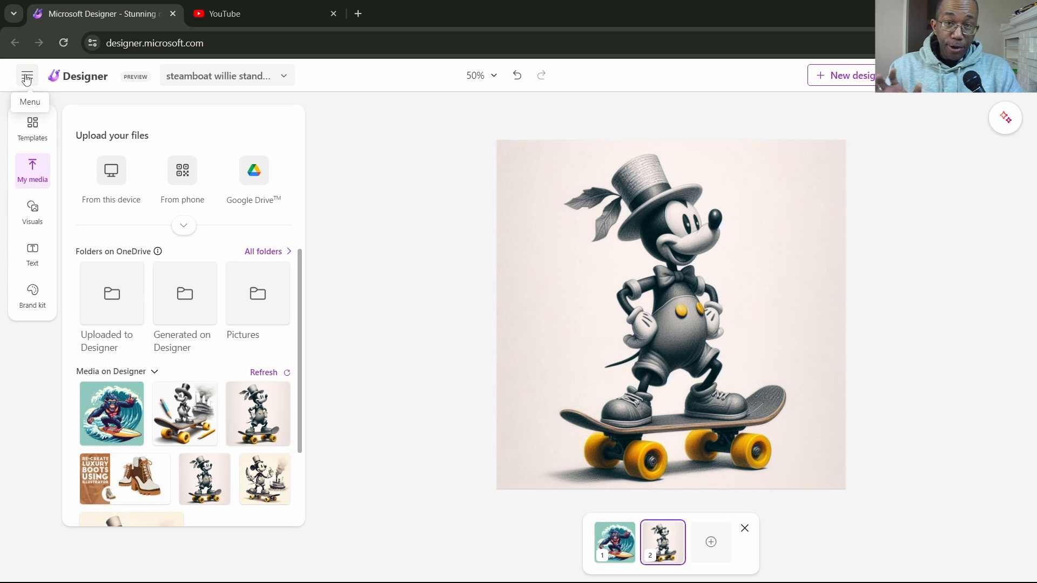
Show the My designs list of recent projects over the editor
left_click(27, 77)
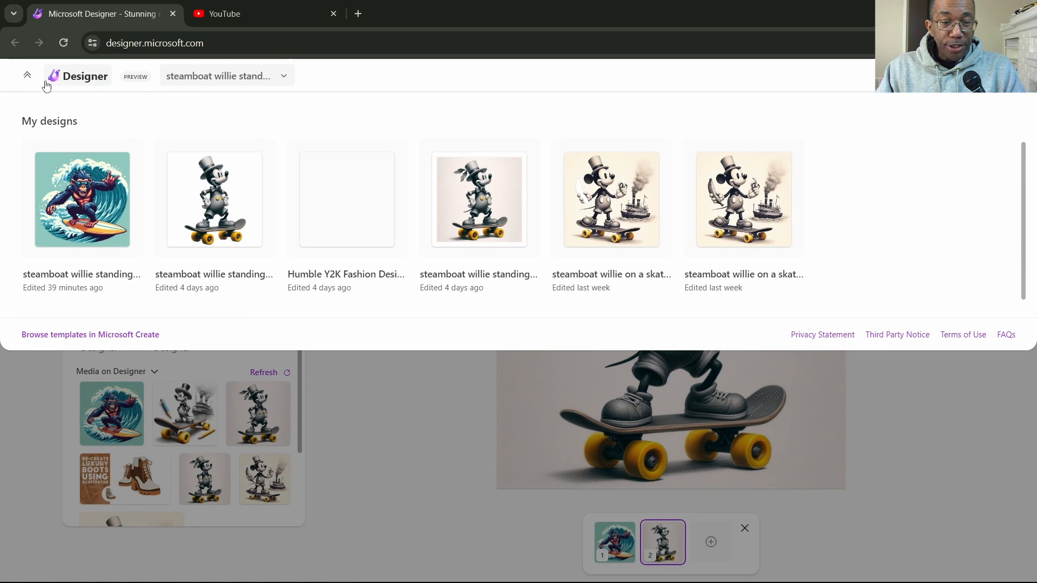
Close the My designs list to return to the two-page skateboard project
left_click(27, 77)
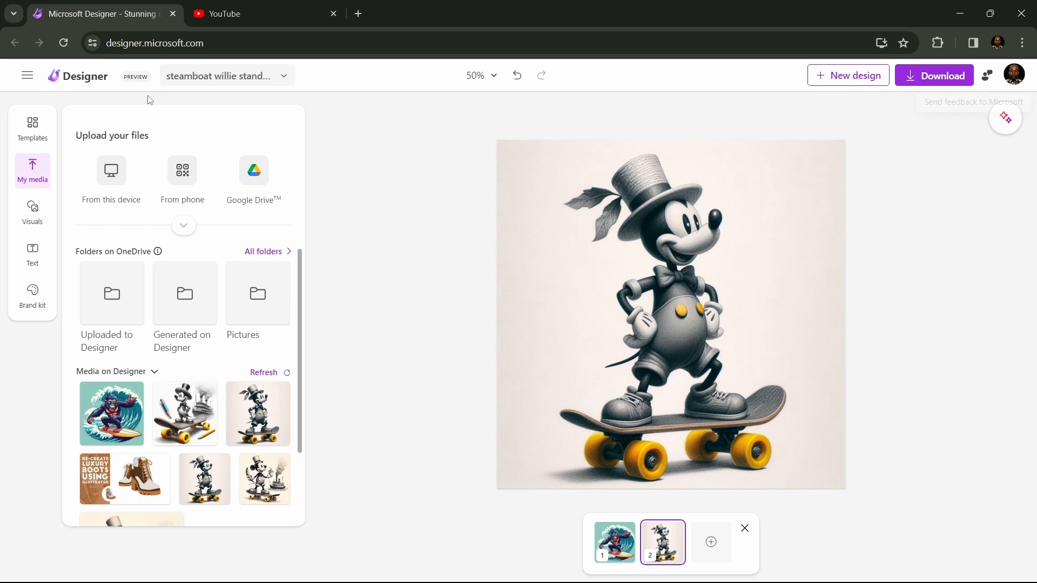
left_click(34, 130)
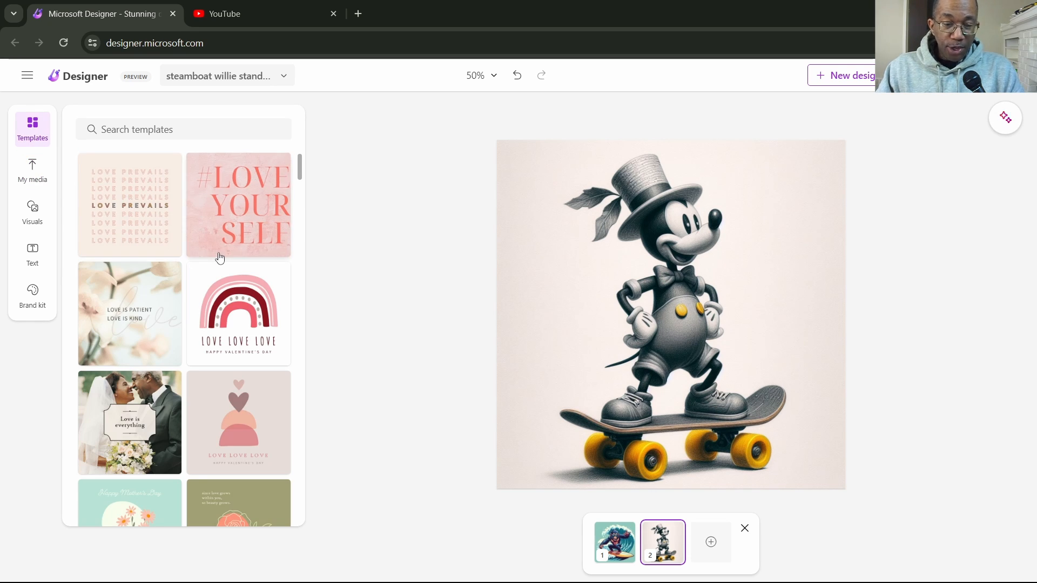
scroll(216, 255, "down", 1)
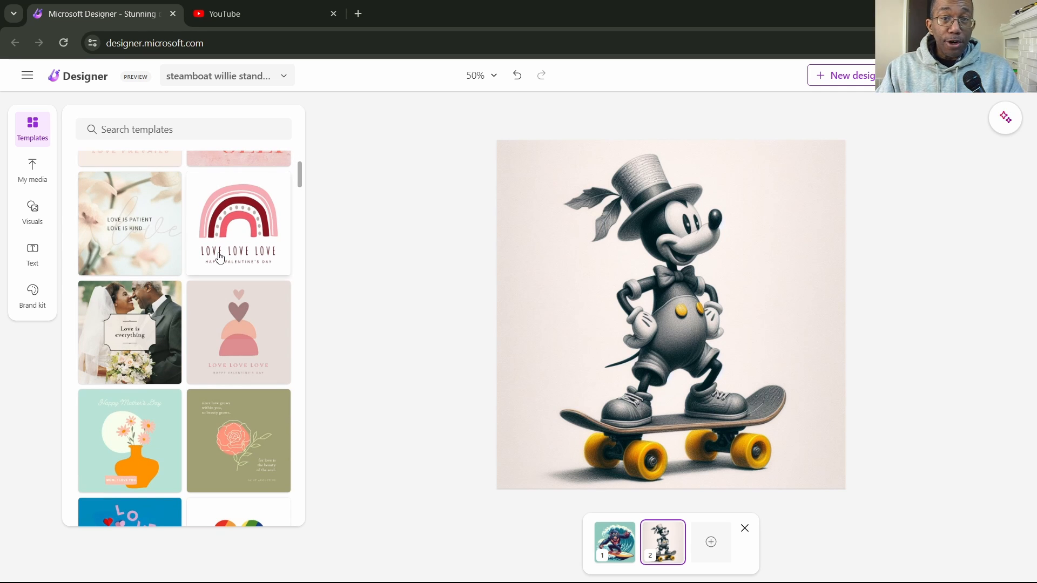
left_click(32, 170)
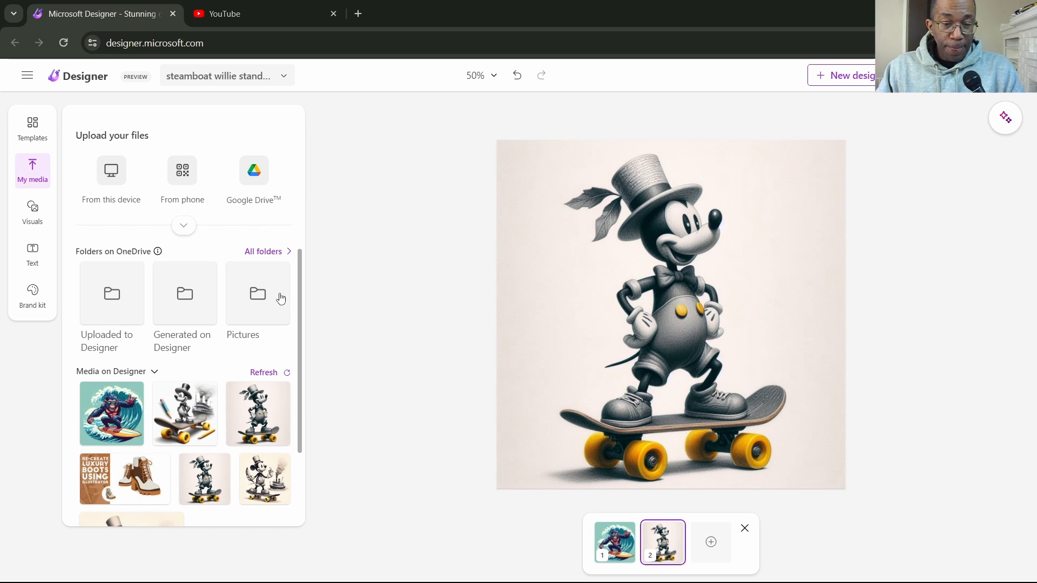
left_click(184, 225)
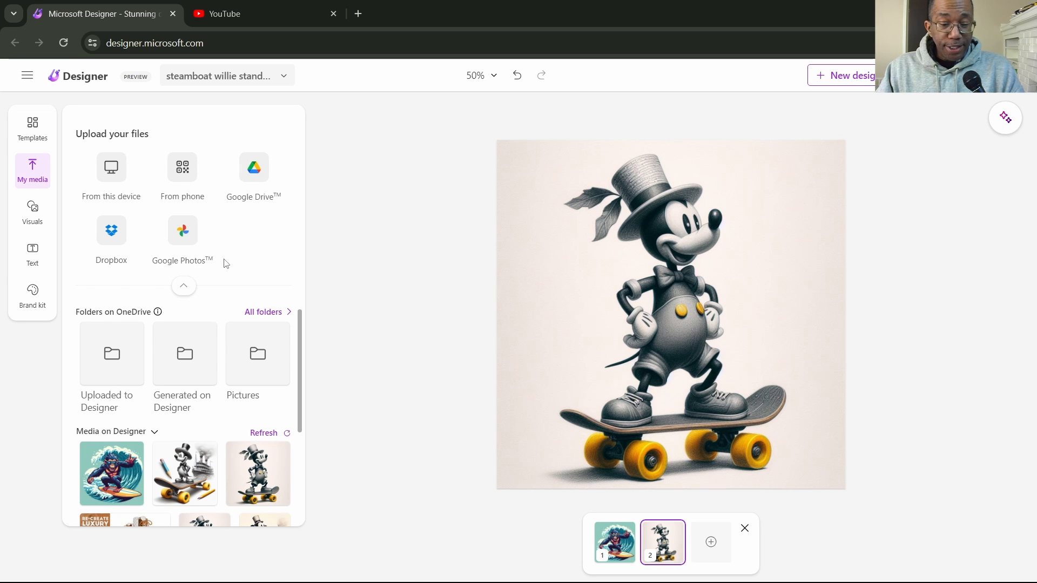
left_click(184, 285)
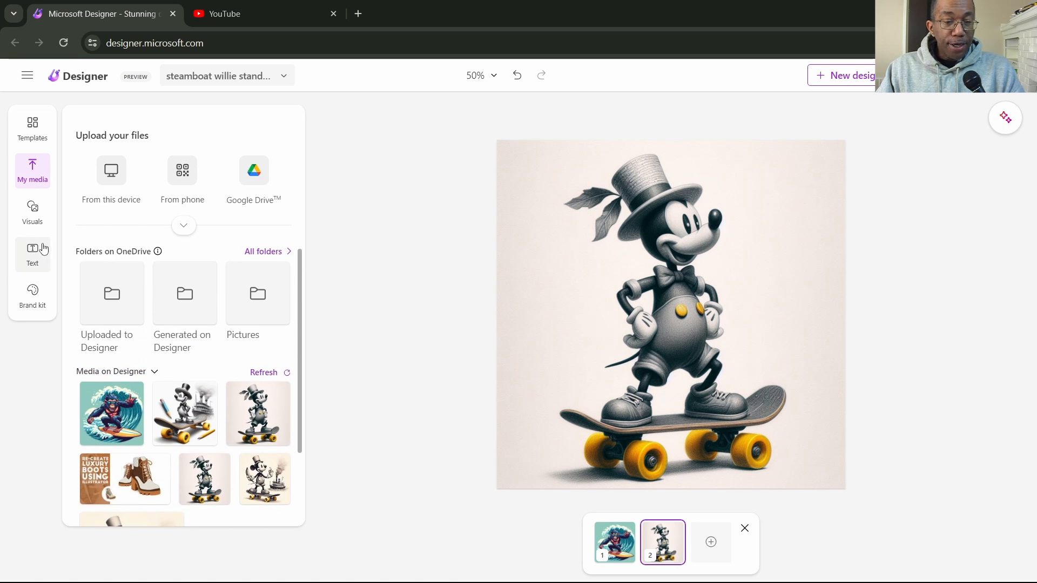
left_click(34, 211)
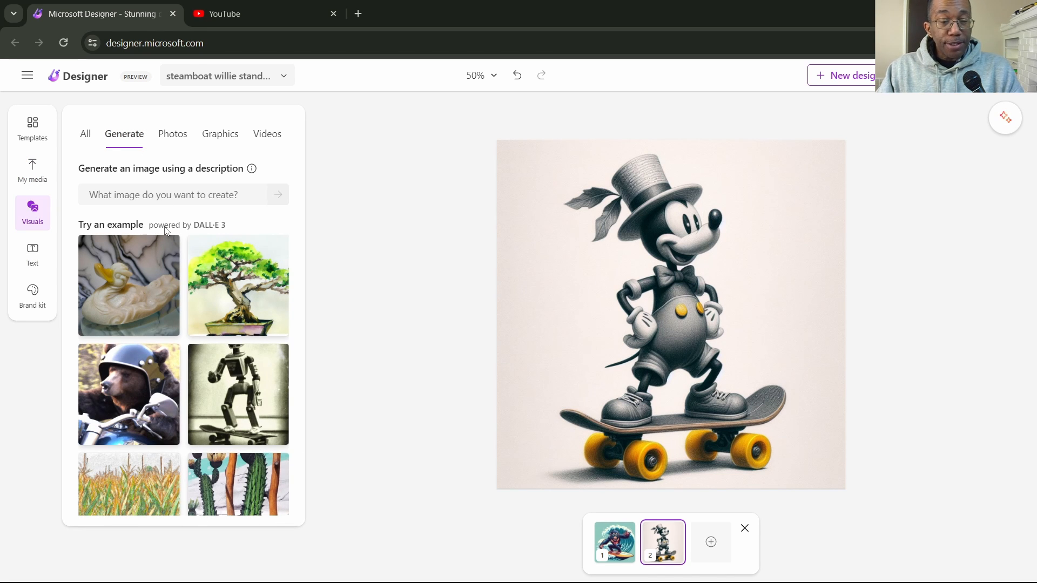
left_click(177, 144)
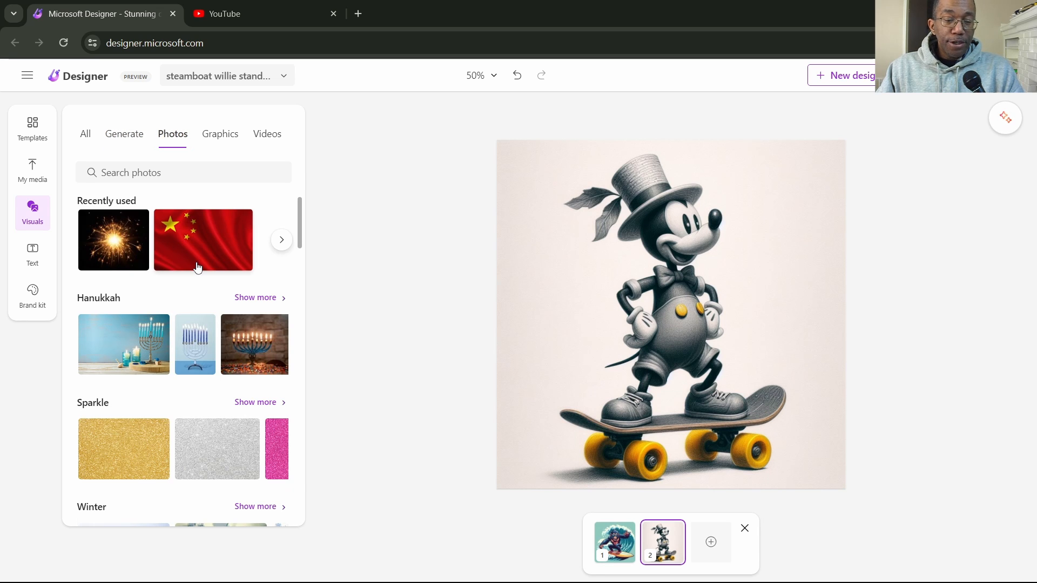
left_click(217, 145)
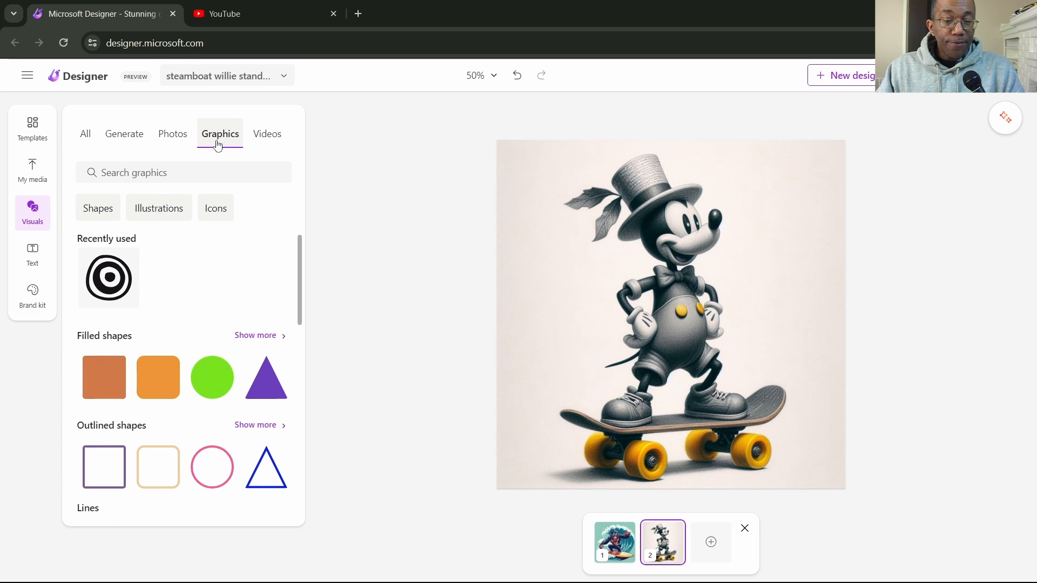
left_click(267, 138)
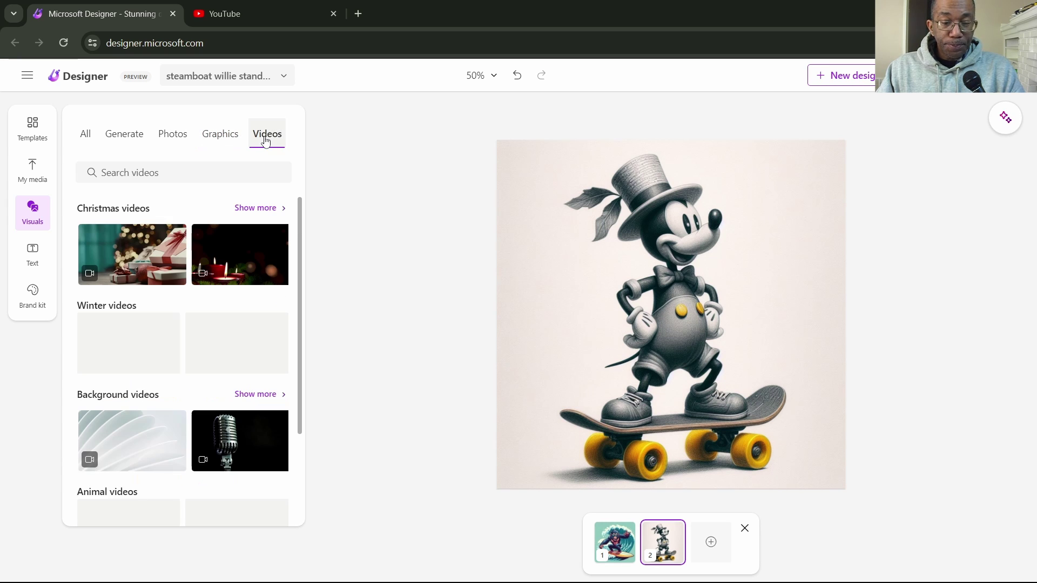
left_click(39, 257)
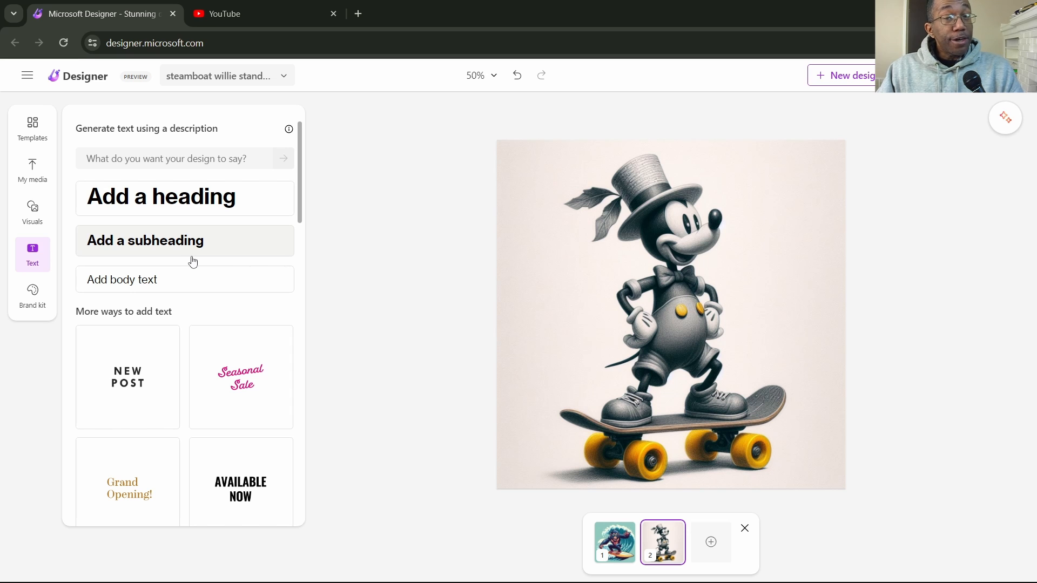
scroll(198, 258, "down", 5)
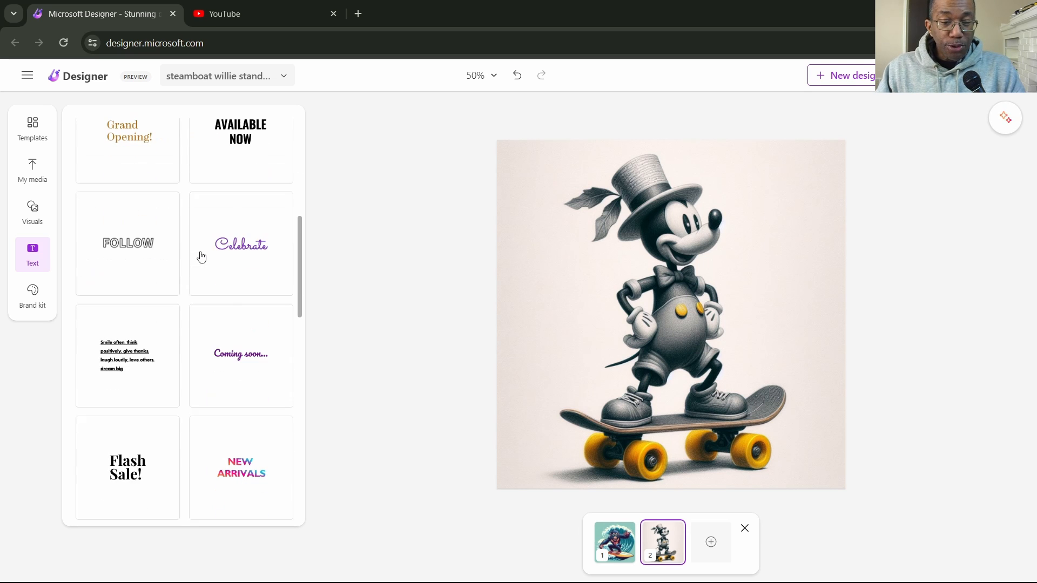
scroll(202, 257, "up", 3)
left_click(37, 296)
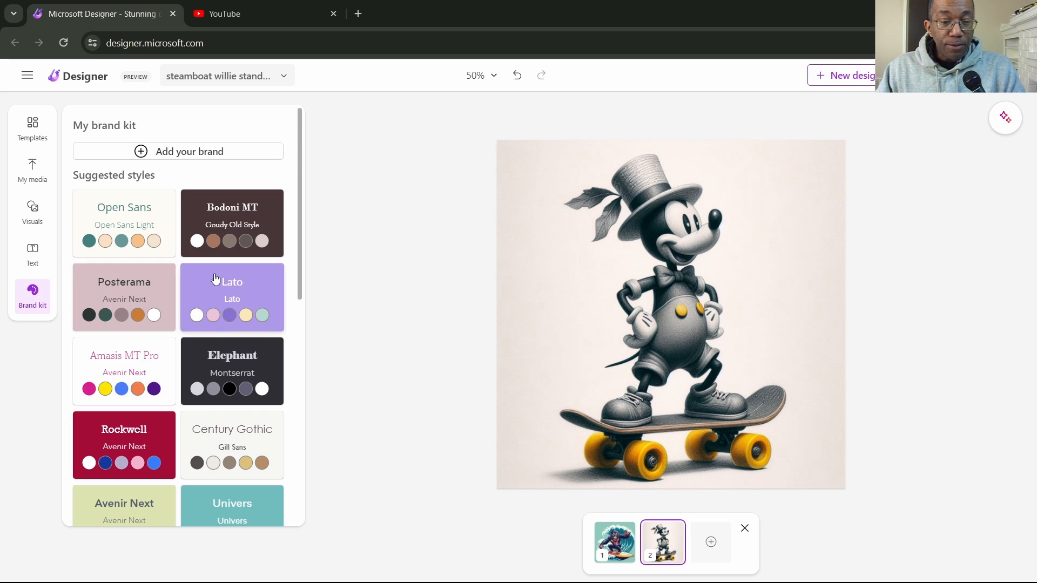
scroll(224, 292, "down", 5)
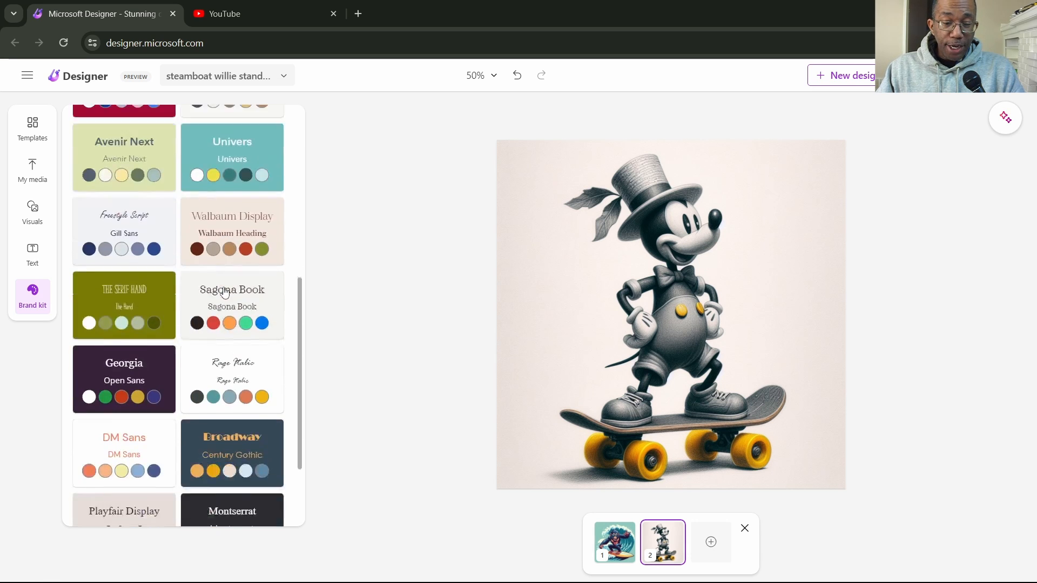
scroll(225, 291, "down", 1)
scroll(225, 291, "up", 6)
Select the Steamboat Willie skateboard image from the uploaded media so its editing toolbar shows
left_click(34, 177)
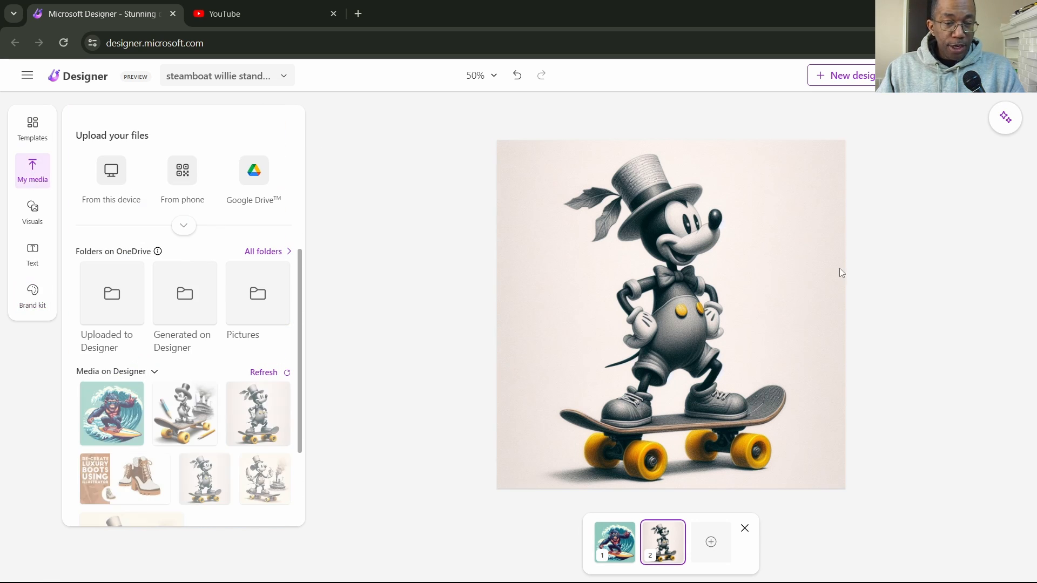
left_click(682, 230)
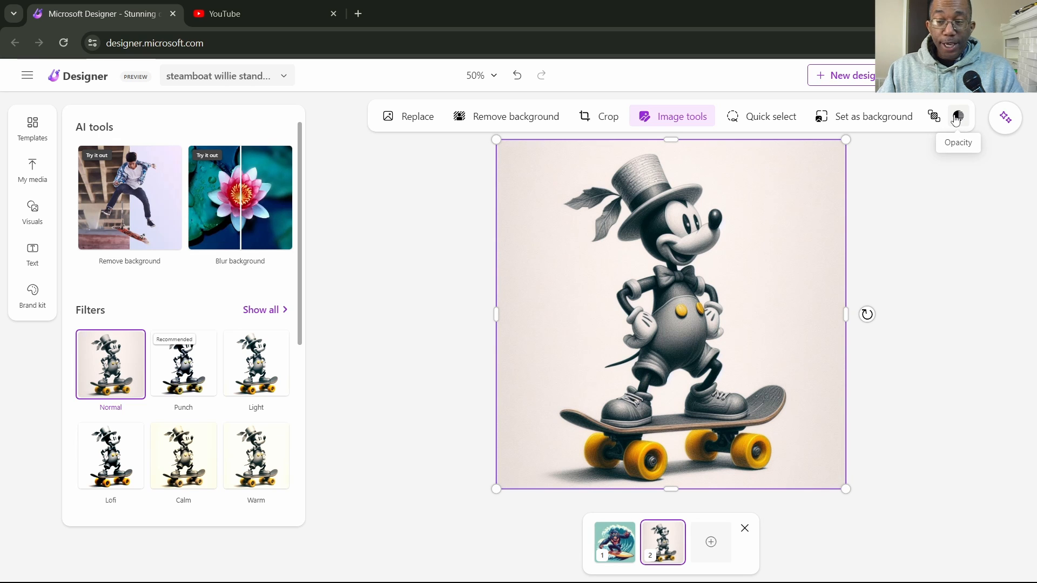
left_click(910, 234)
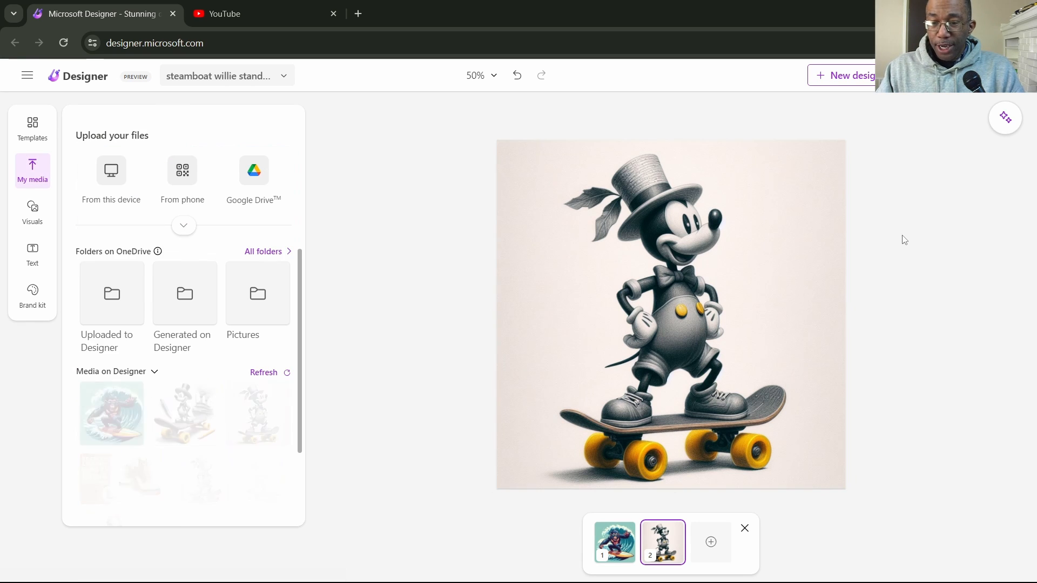
left_click(646, 238)
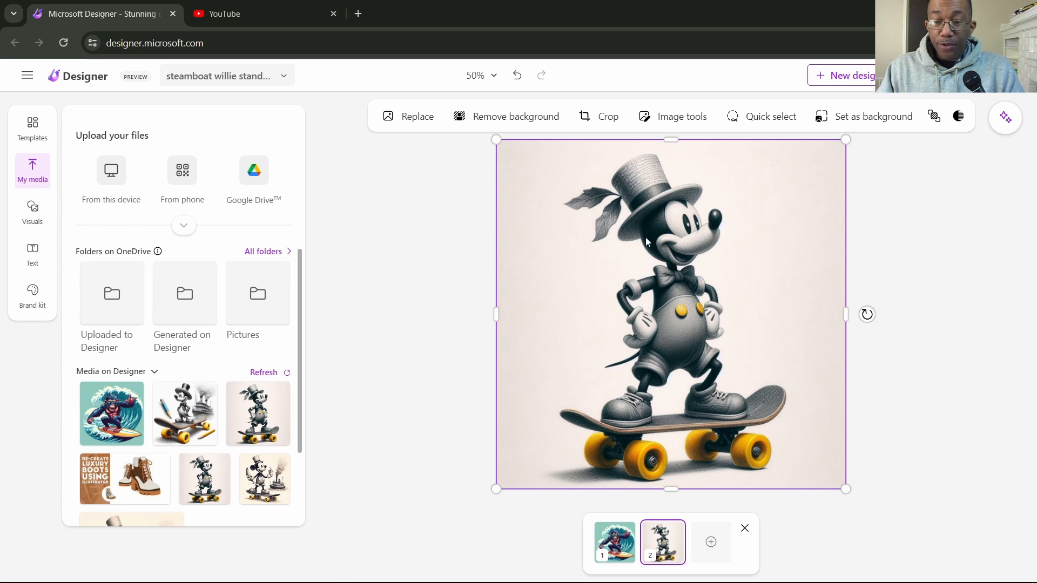
left_click(510, 122)
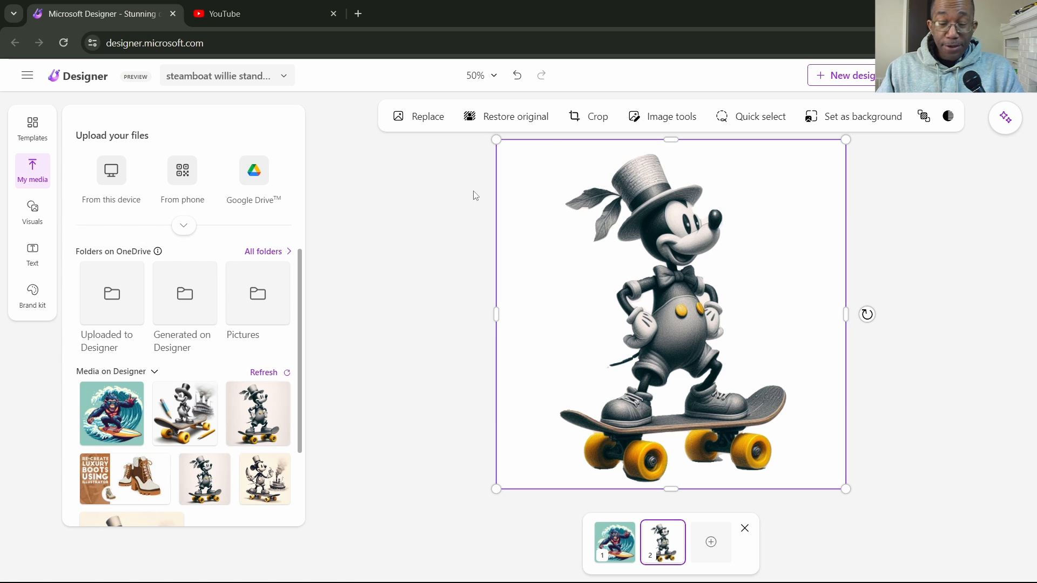
left_click(517, 75)
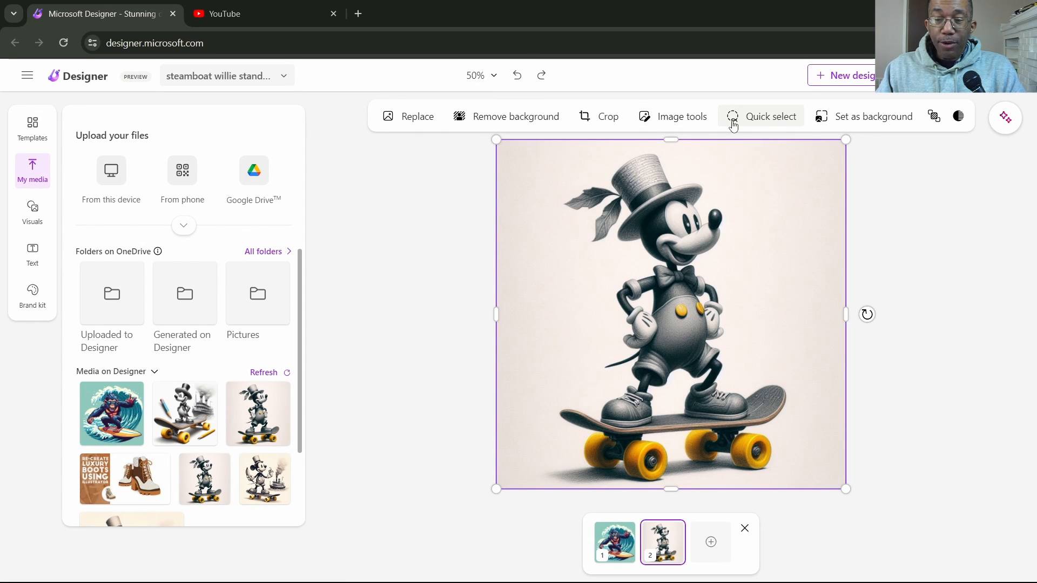
left_click(769, 118)
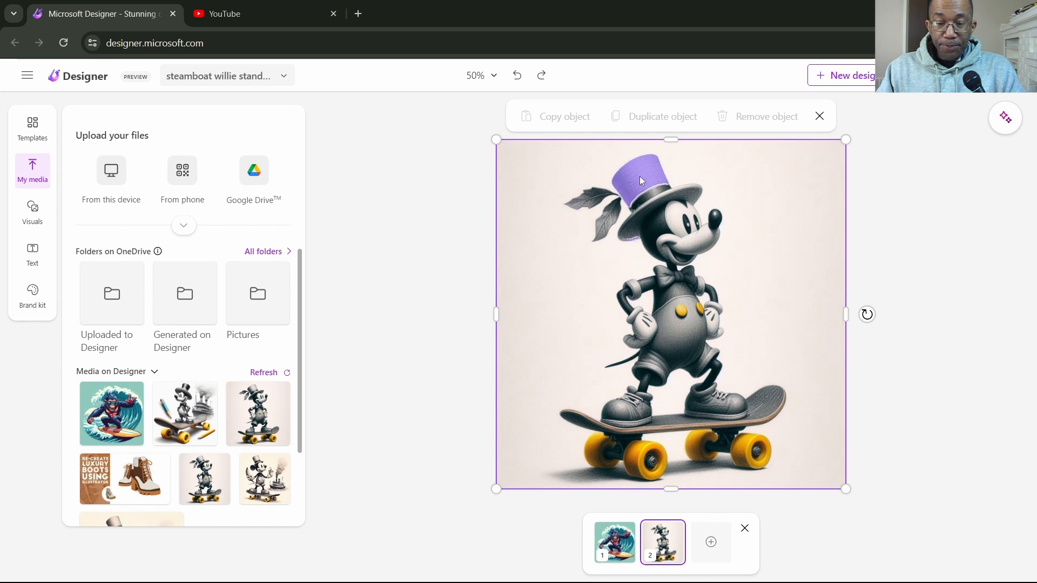
Pick the image background as an object and delete it, leaving the skater cut out
left_click(646, 194)
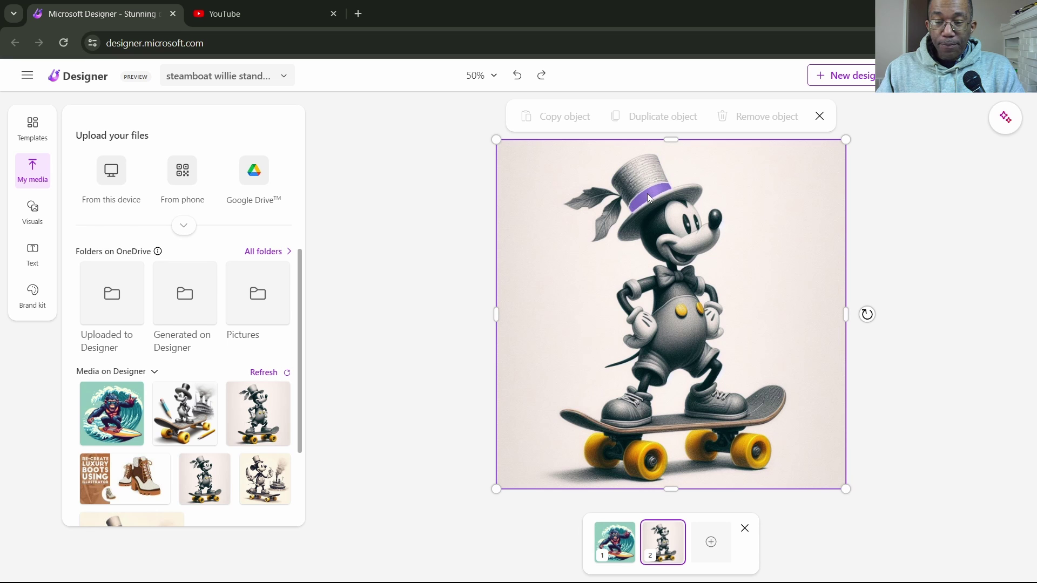
left_click(554, 288)
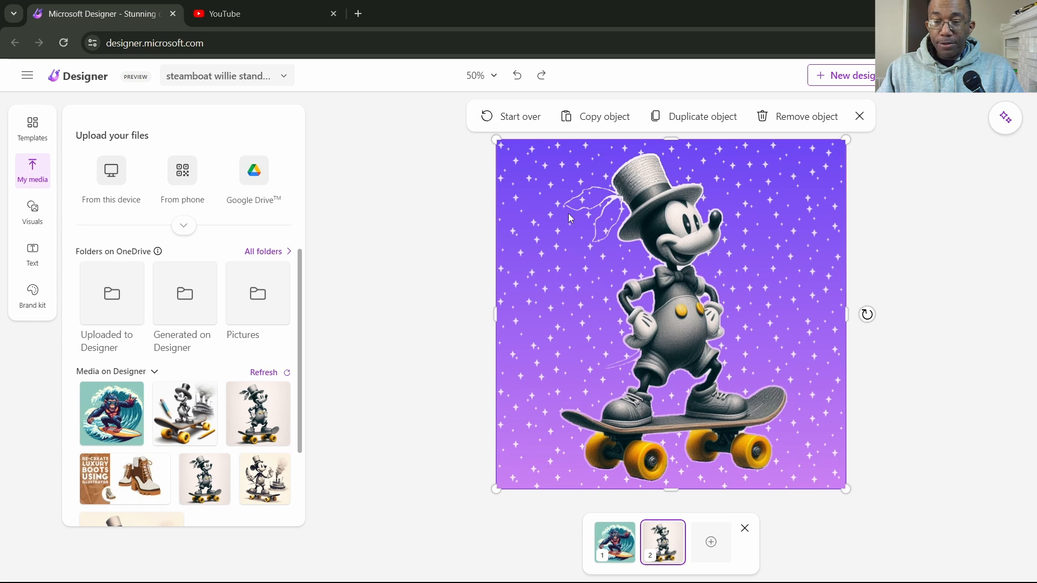
left_click(810, 120)
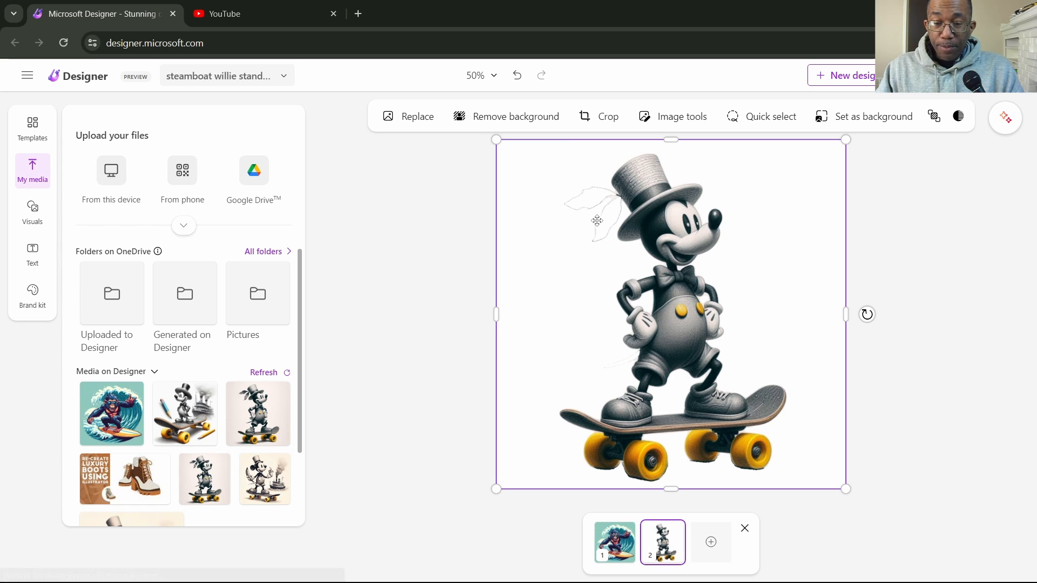
Preview a starry backdrop behind the skater, then remove it to keep the plain white background
left_click(778, 120)
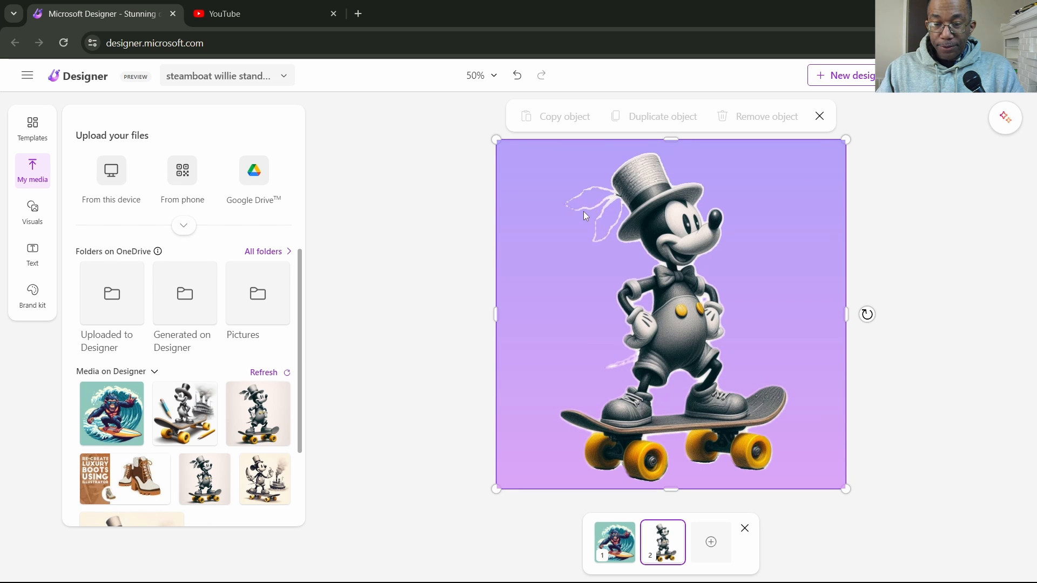
left_click(582, 208)
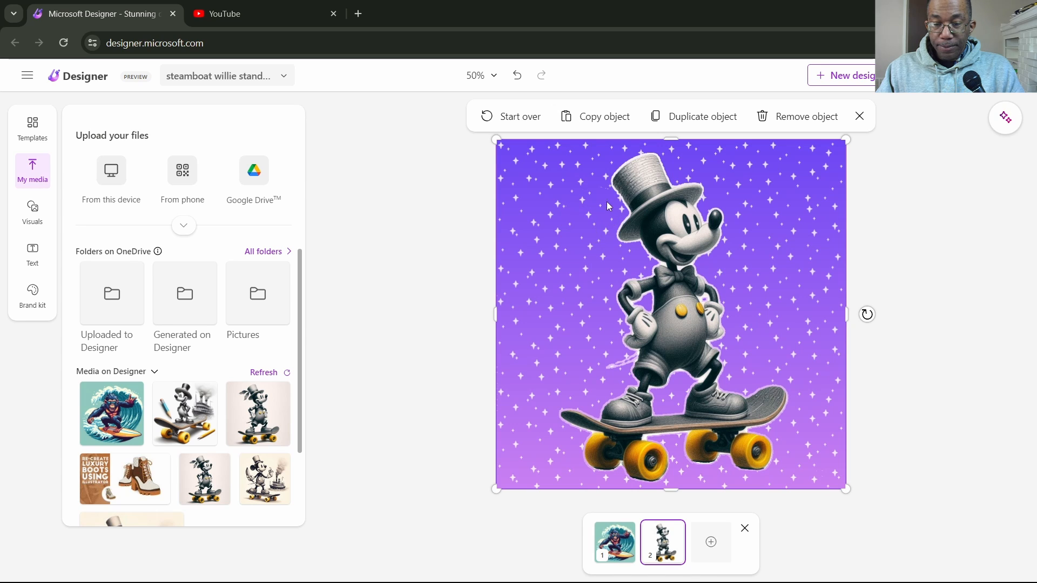
left_click(808, 118)
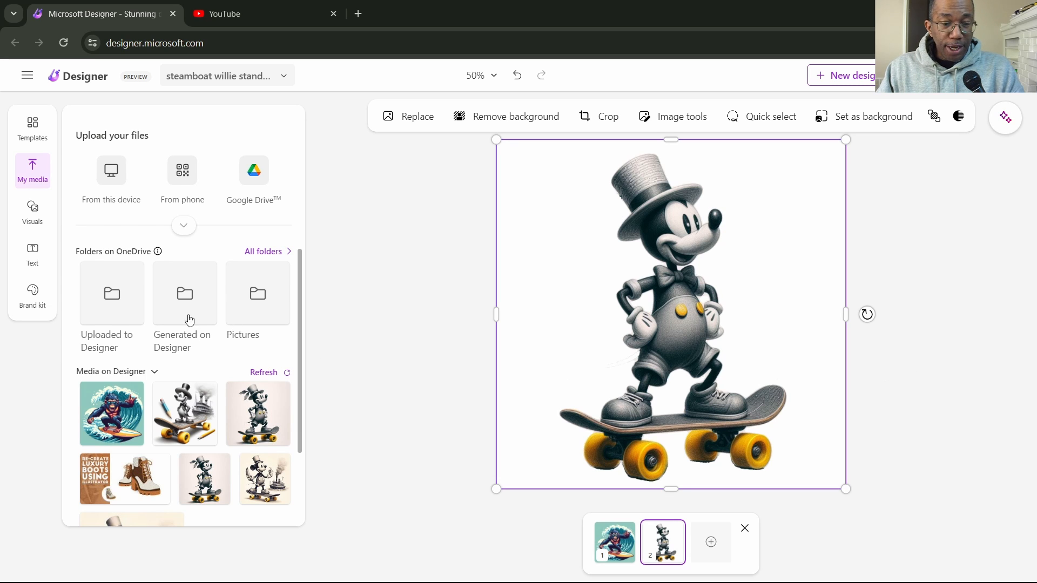
left_click(41, 215)
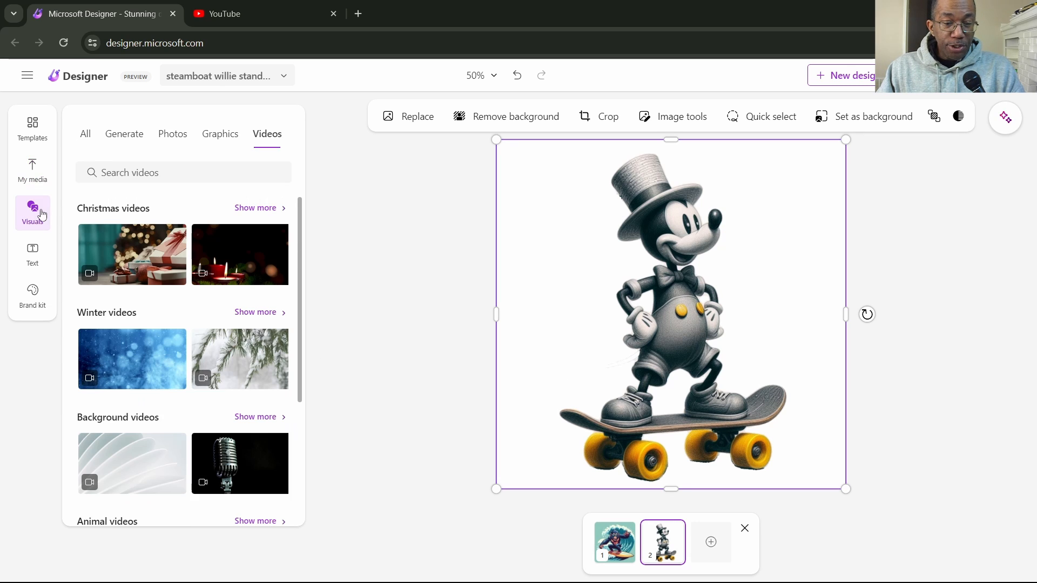
left_click(170, 135)
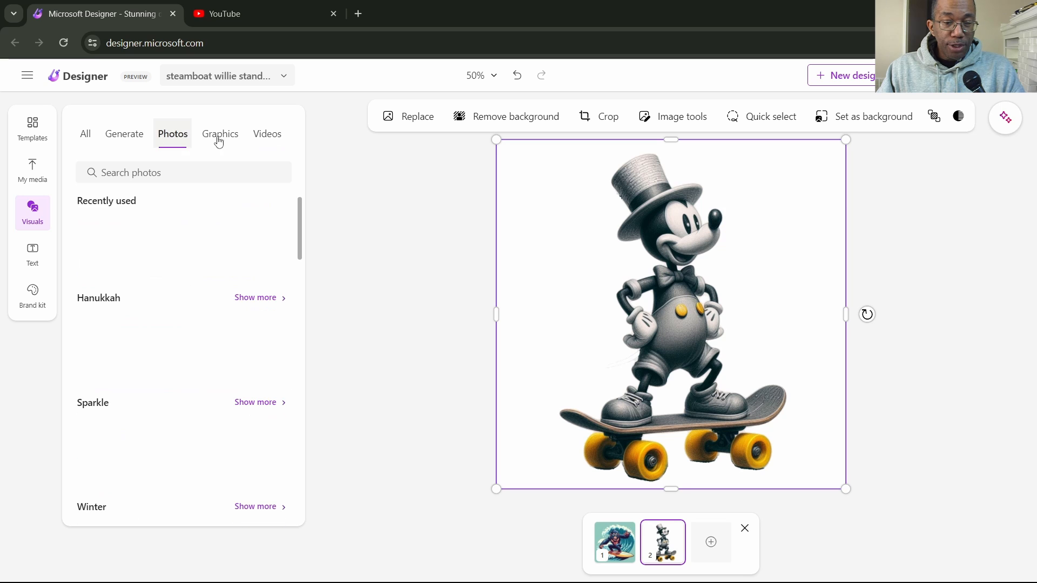
left_click(221, 136)
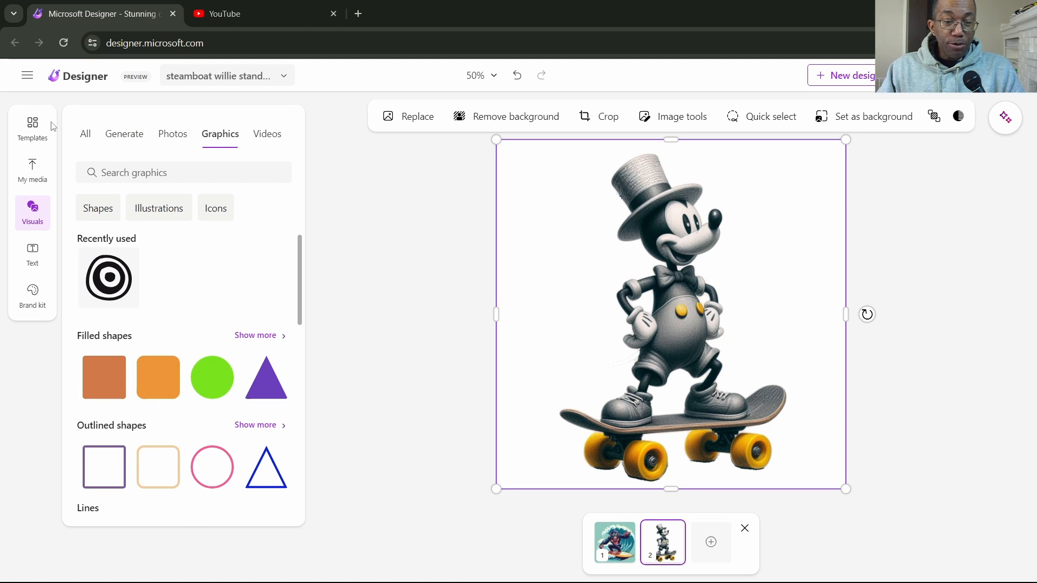
left_click(32, 171)
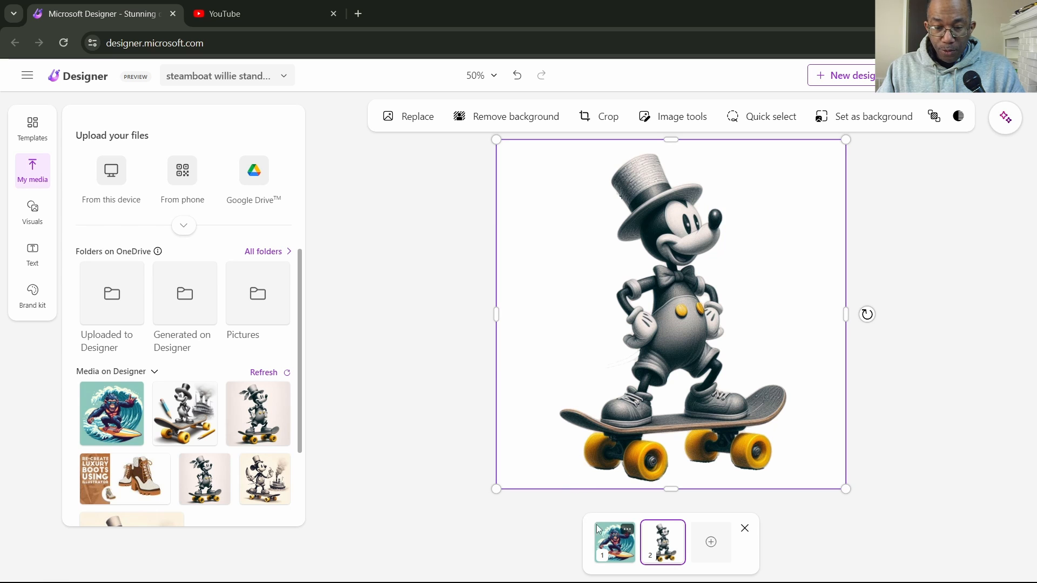
mouse_move(614, 541)
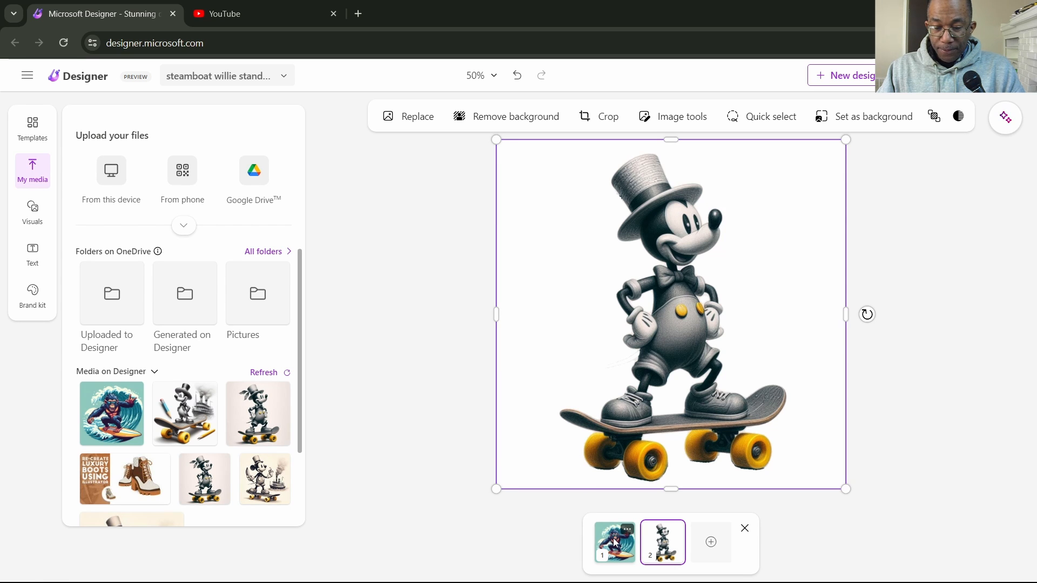
left_click(622, 553)
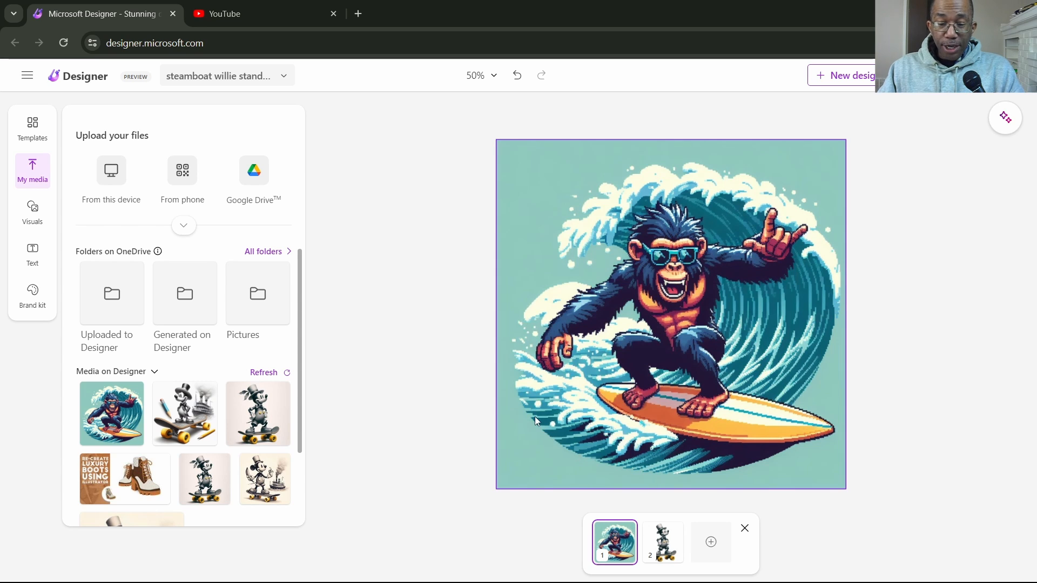
Blur the wave background behind the surfing ape on page 1, undoing once to compare
left_click(669, 302)
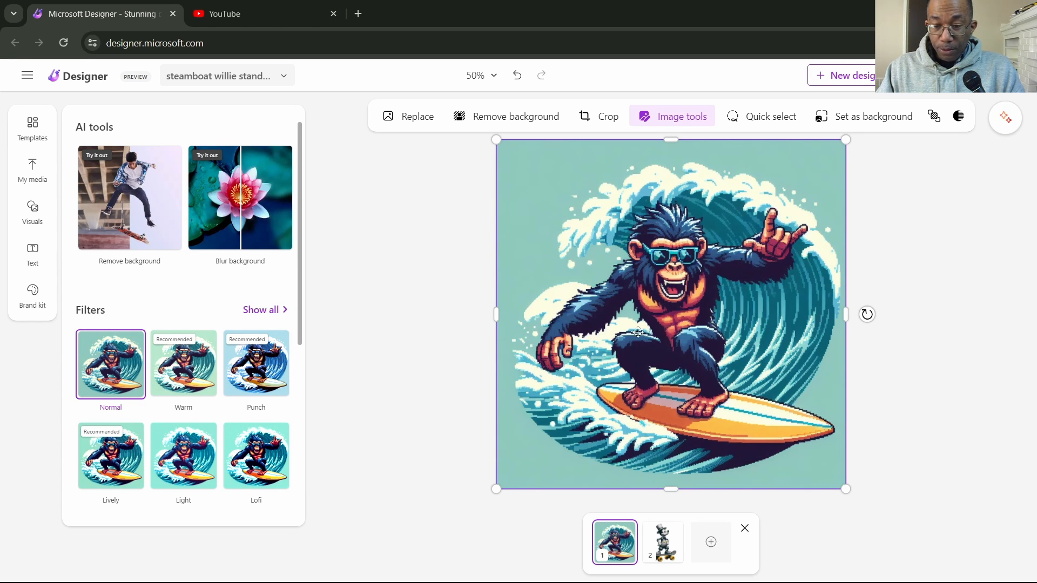
left_click(246, 200)
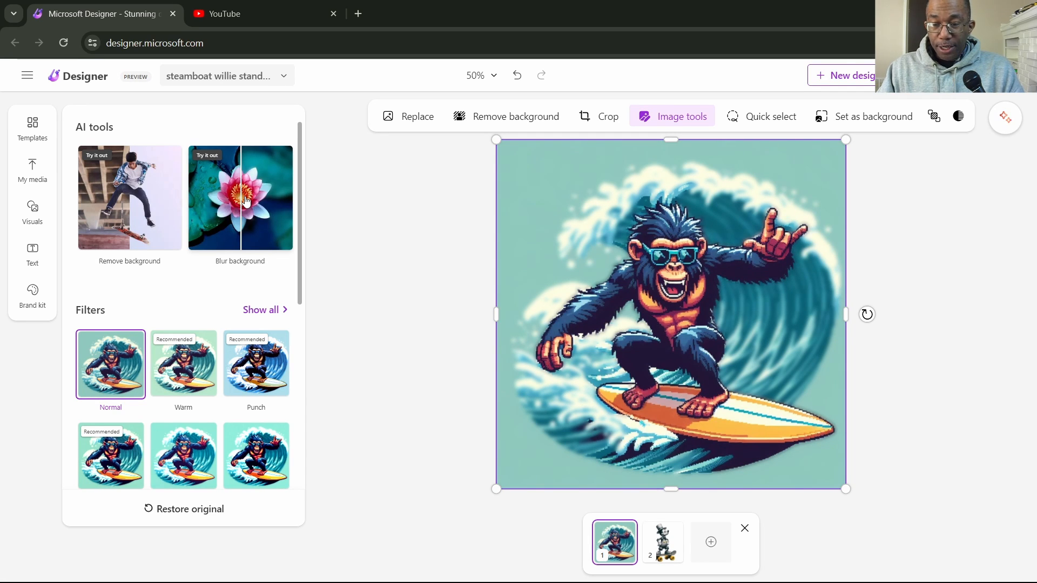
left_click(517, 75)
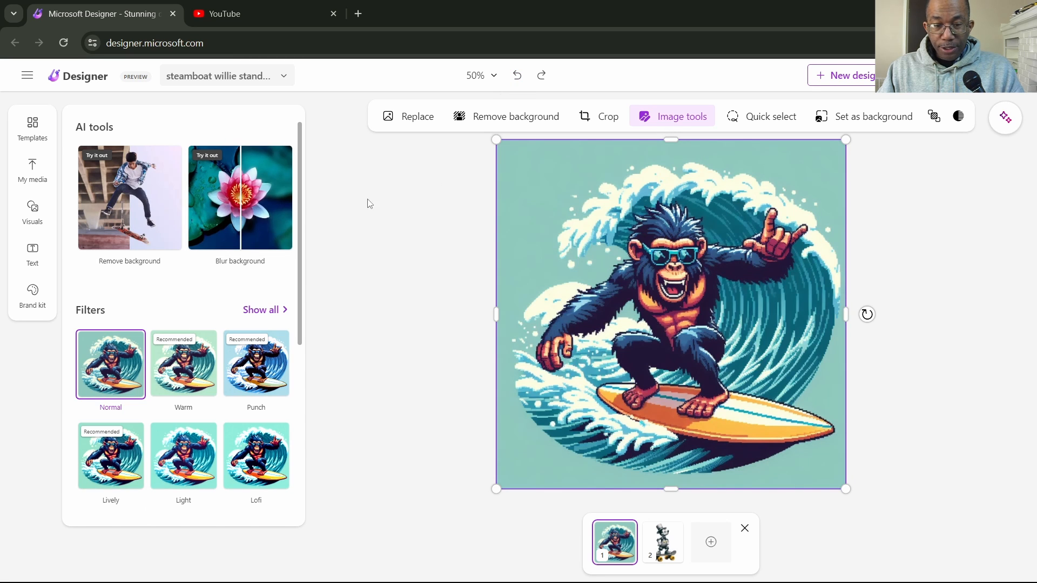
left_click(240, 206)
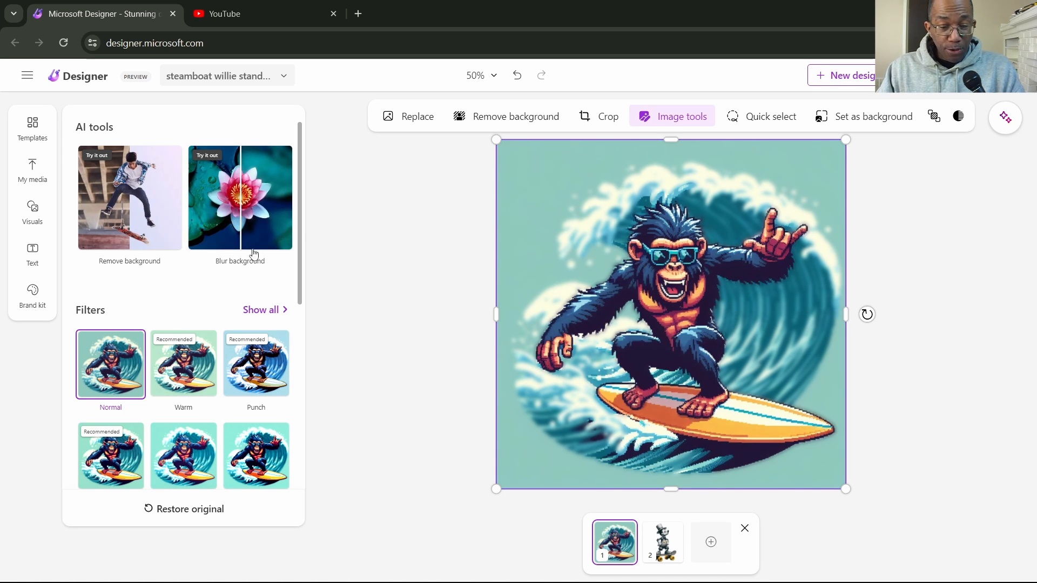
scroll(278, 231, "down", 3)
scroll(278, 235, "down", 2)
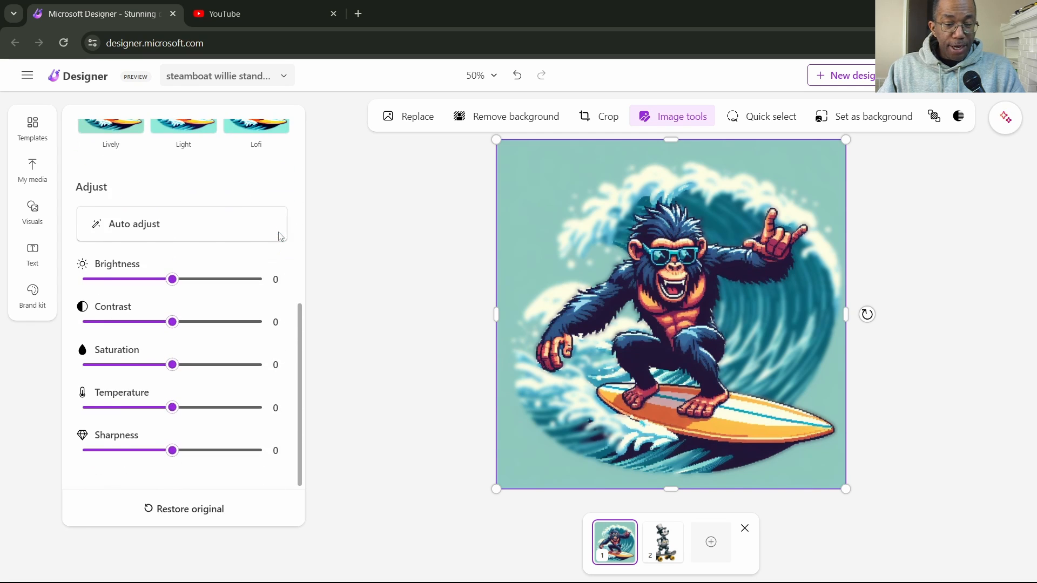
scroll(278, 234, "up", 1)
scroll(278, 234, "up", 2)
scroll(278, 235, "up", 1)
scroll(278, 235, "up", 1)
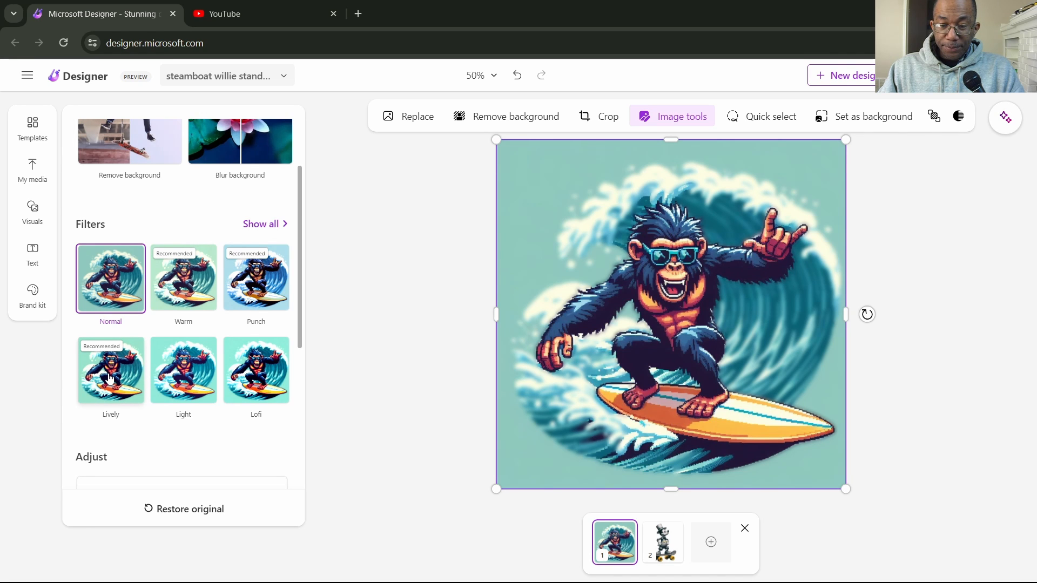
Try the Lively filter, settle on Warm for the ape image, then add a third blank page
left_click(111, 377)
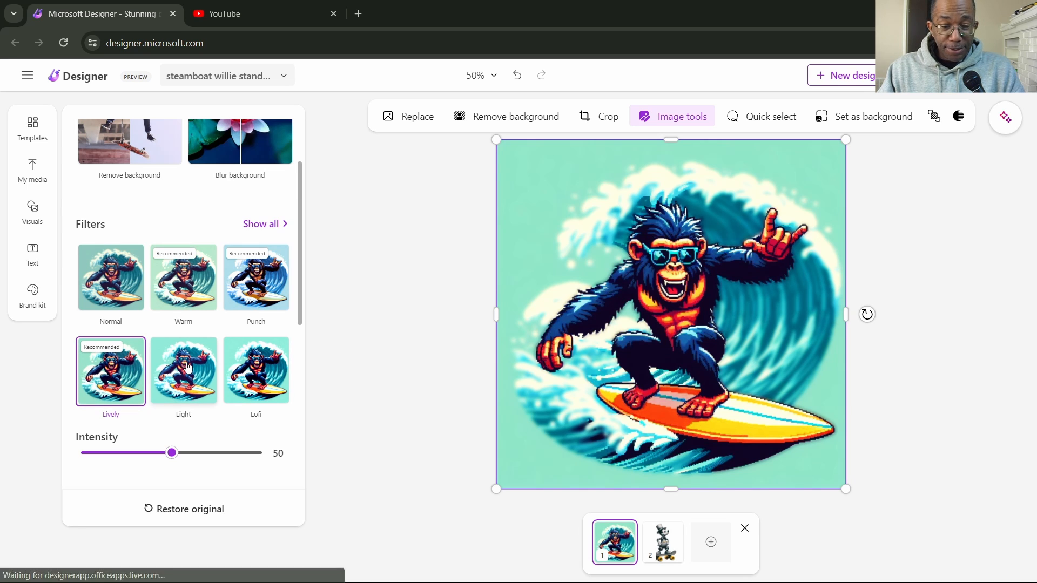
left_click(193, 293)
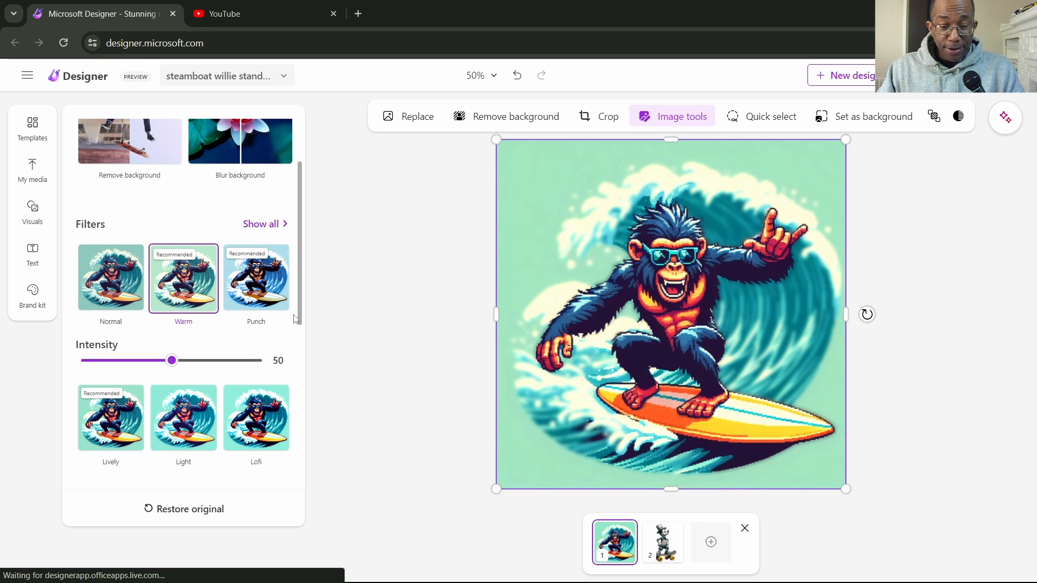
left_click(397, 351)
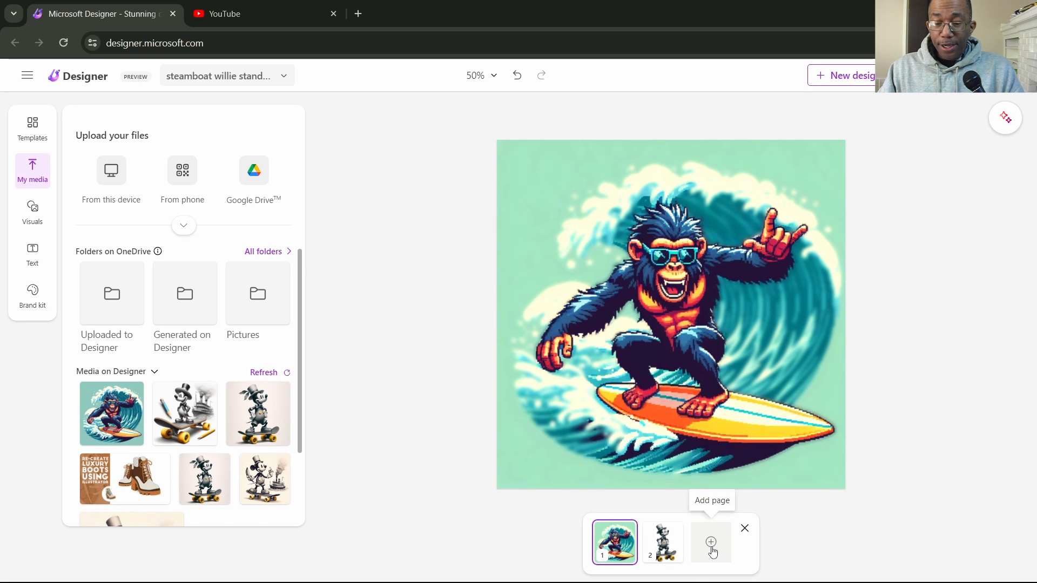
left_click(712, 550)
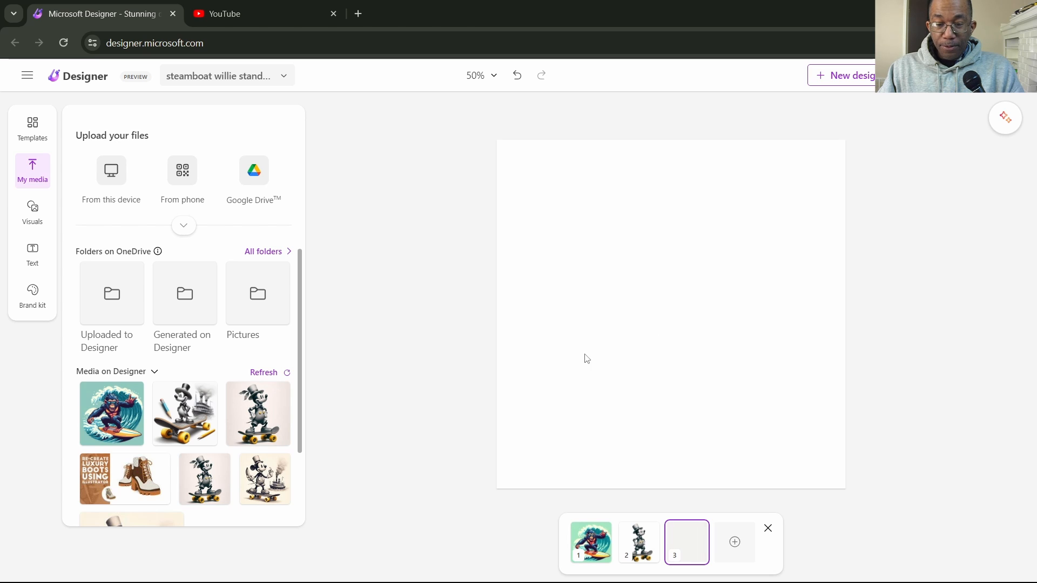
scroll(194, 421, "down", 2)
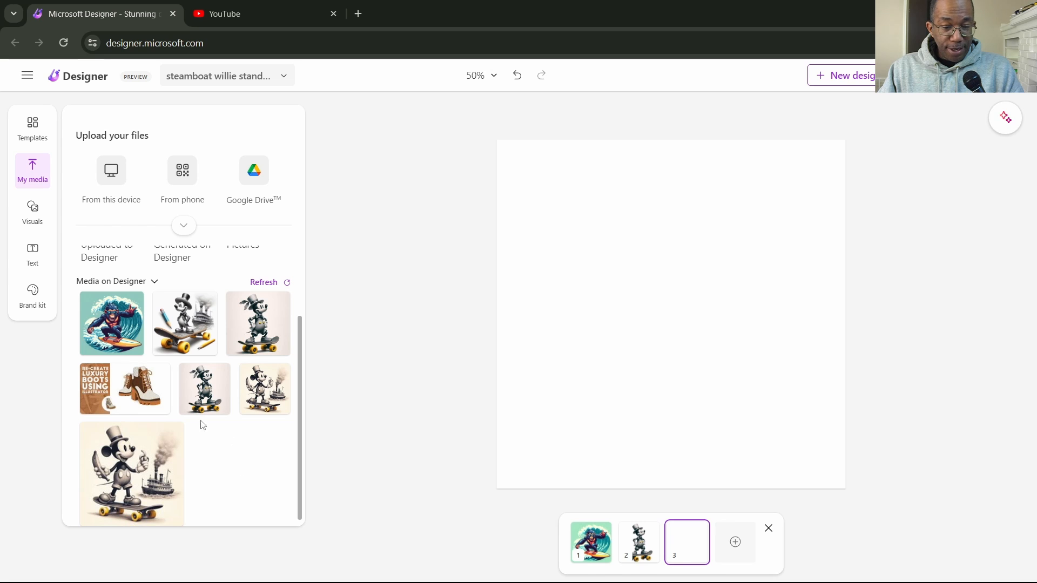
Place the pencil-and-skateboard Willie image on page 3 and nudge it slightly up and left
left_click(187, 326)
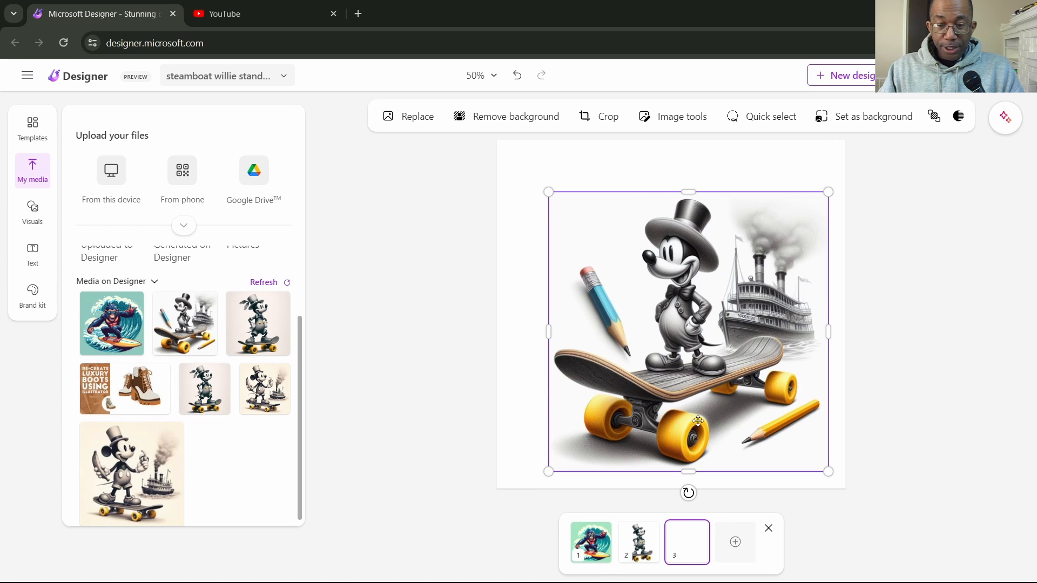
left_click_drag(717, 354, 708, 342)
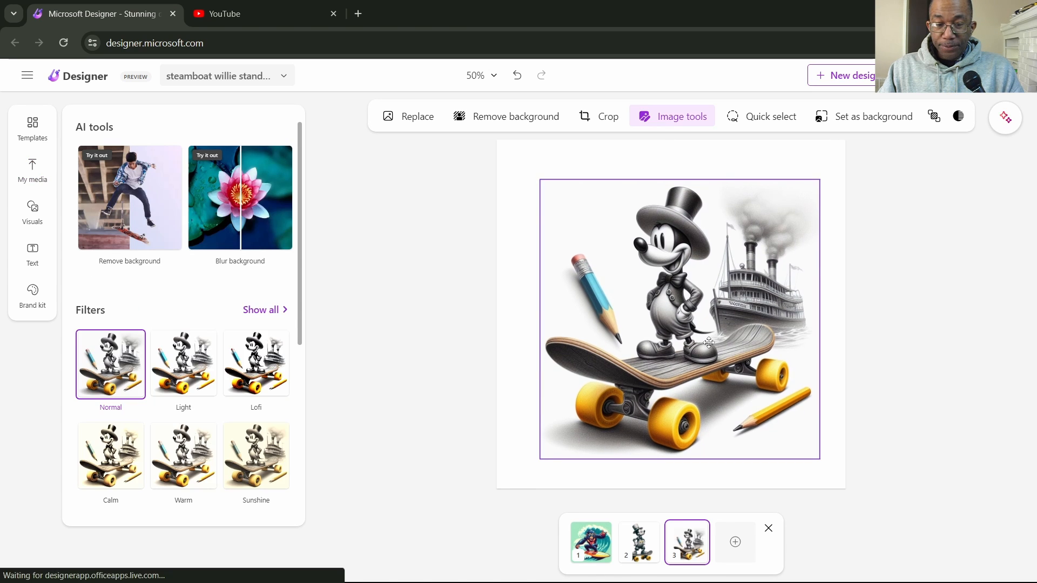
scroll(292, 324, "down", 4)
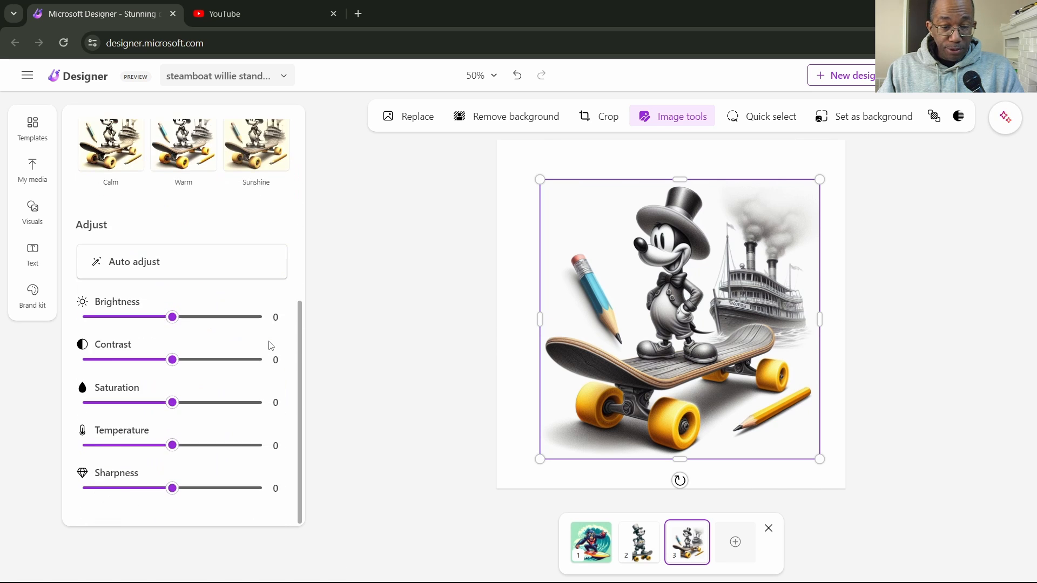
scroll(270, 346, "up", 5)
scroll(270, 346, "up", 2)
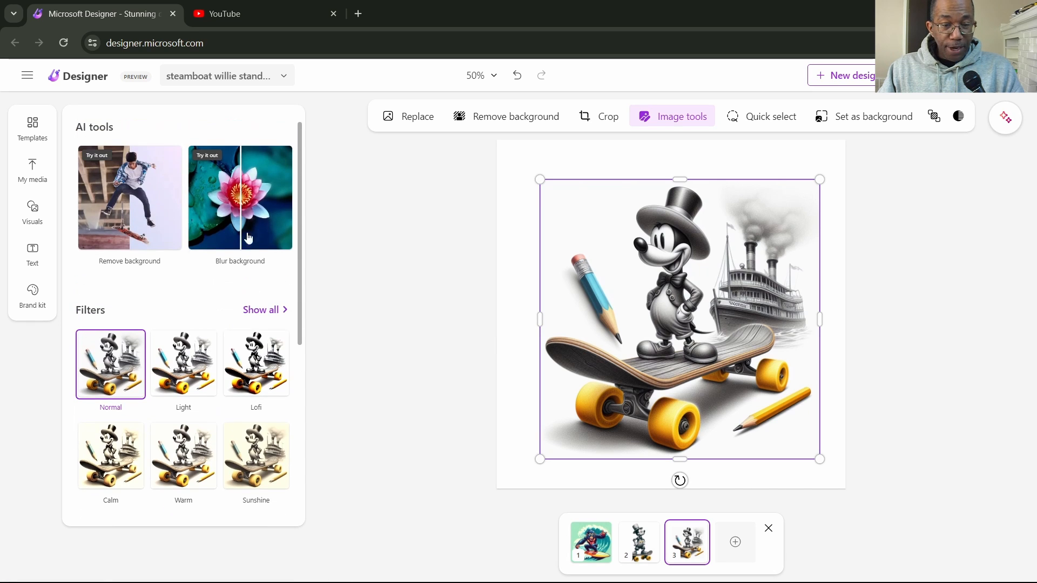
Blur the steamboat background of page 3's Willie image, then return to page 2
left_click(246, 206)
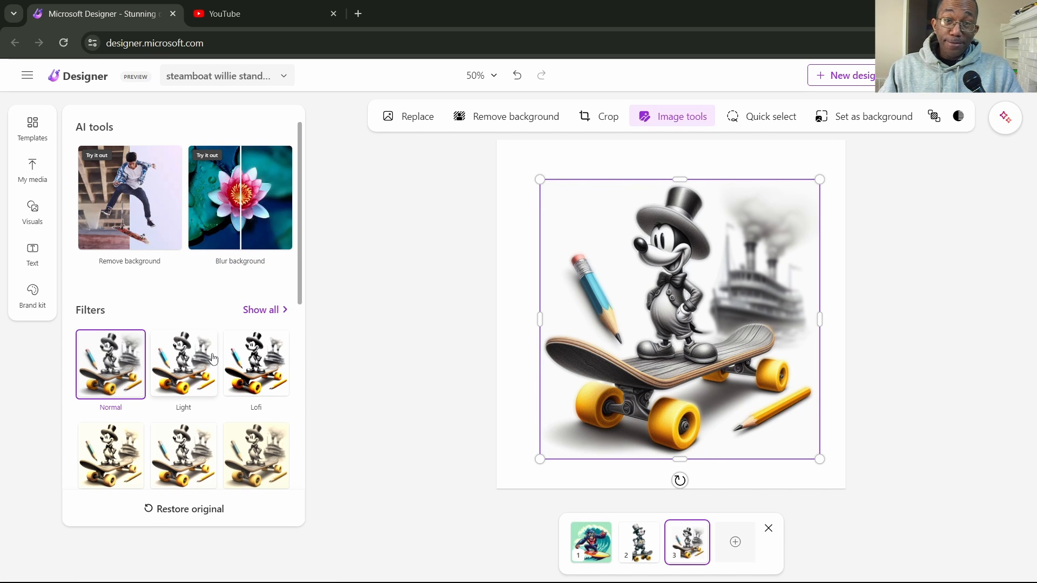
left_click(639, 542)
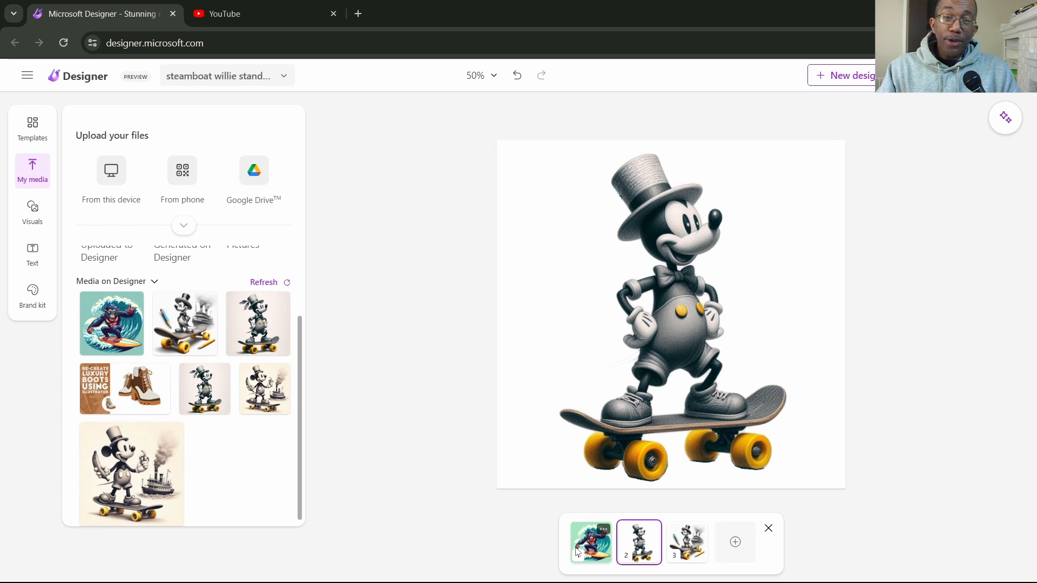